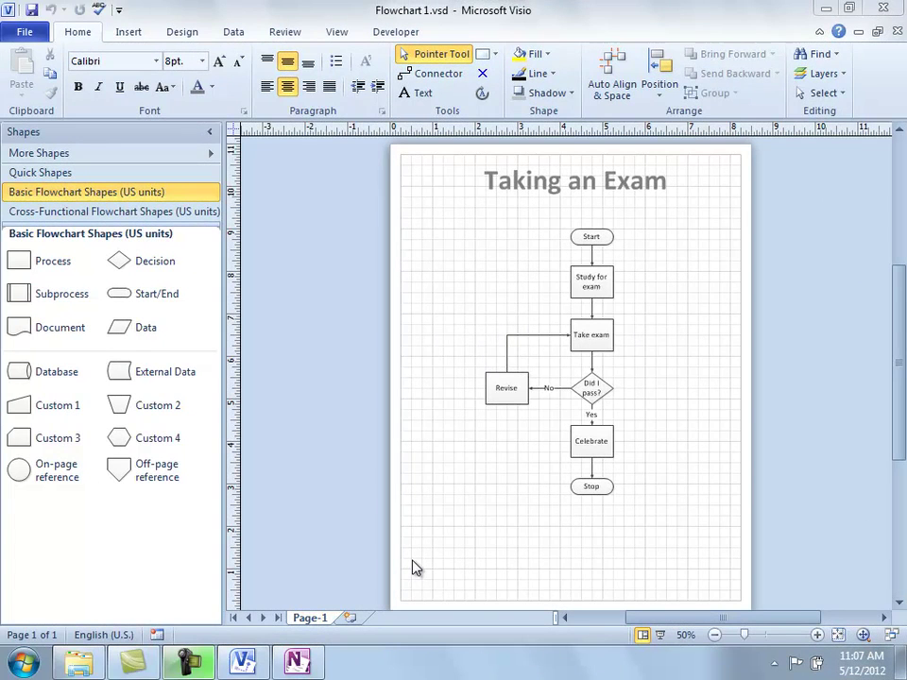
Step: Enlarge the exam flowchart to 117% around the Revise branch and bring up the theme choices
click(818, 636)
click(818, 635)
click(818, 636)
click(819, 636)
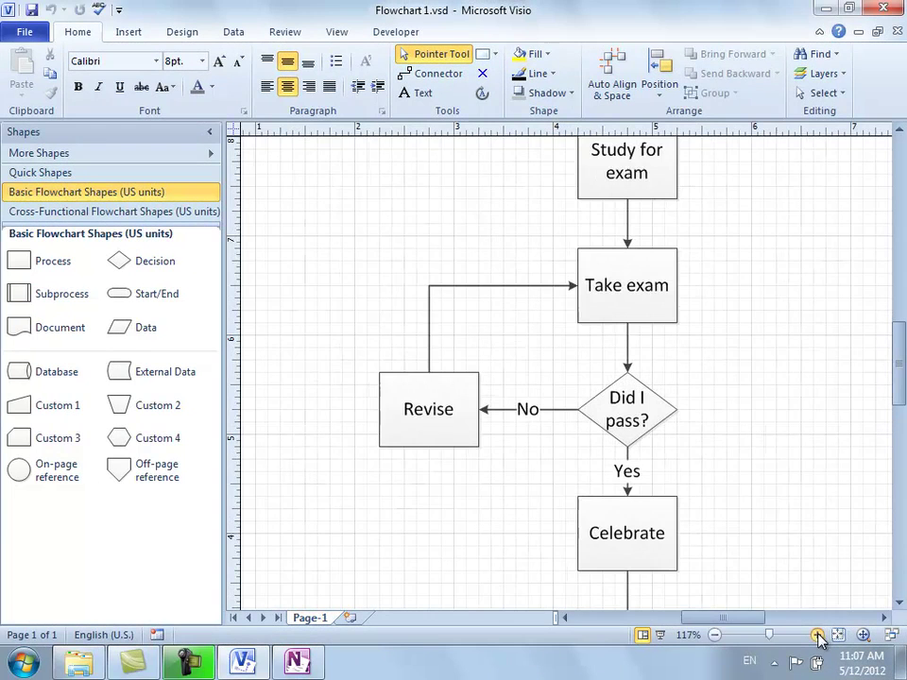
drag(717, 619, 706, 619)
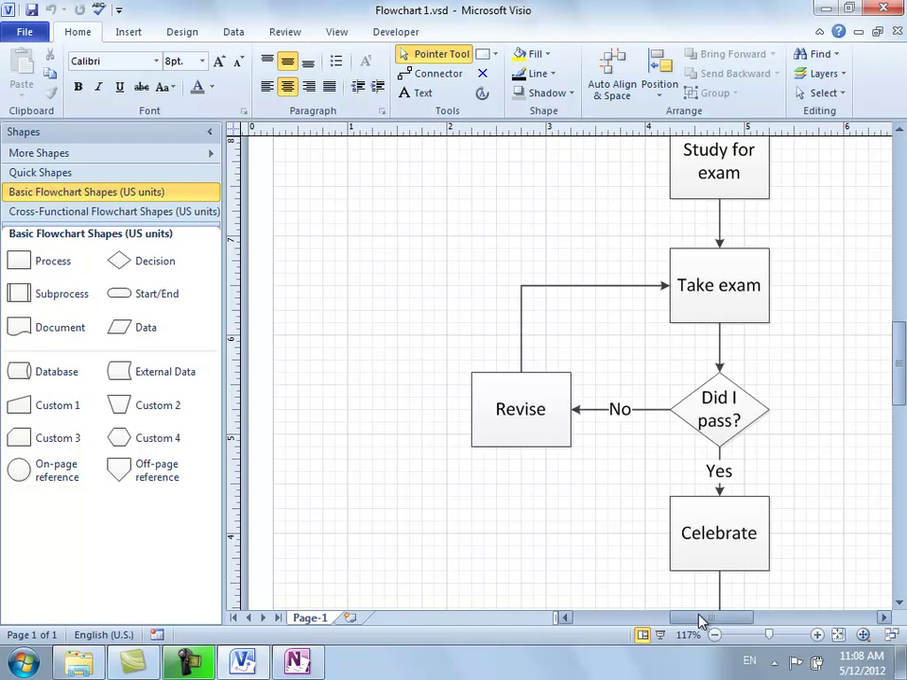
drag(700, 620, 692, 622)
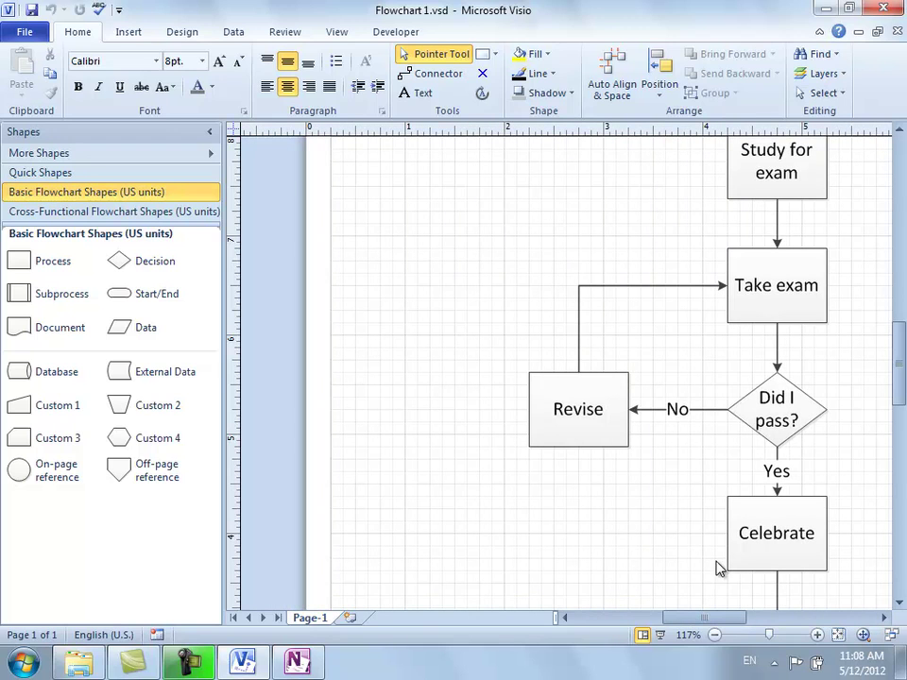
click(179, 34)
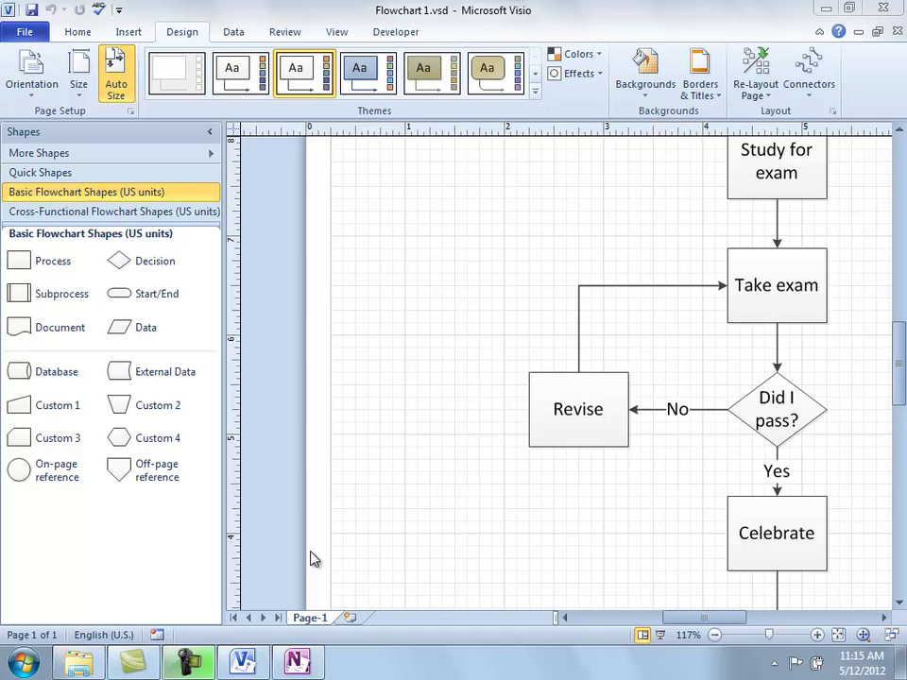
Step: Review the ScreenTip style choices in the general program options and leave the options without saving
click(25, 33)
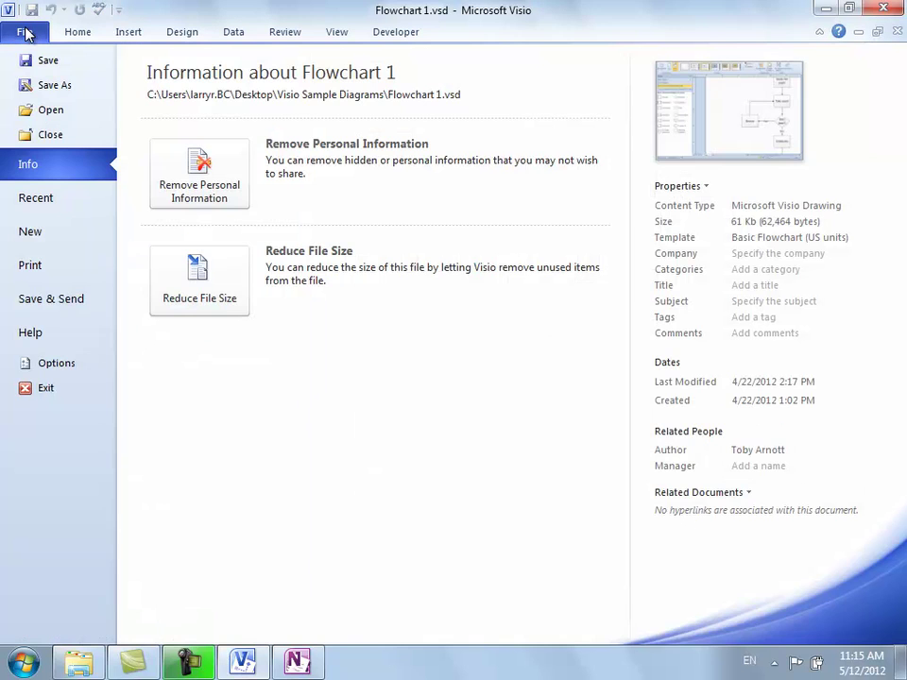
click(63, 366)
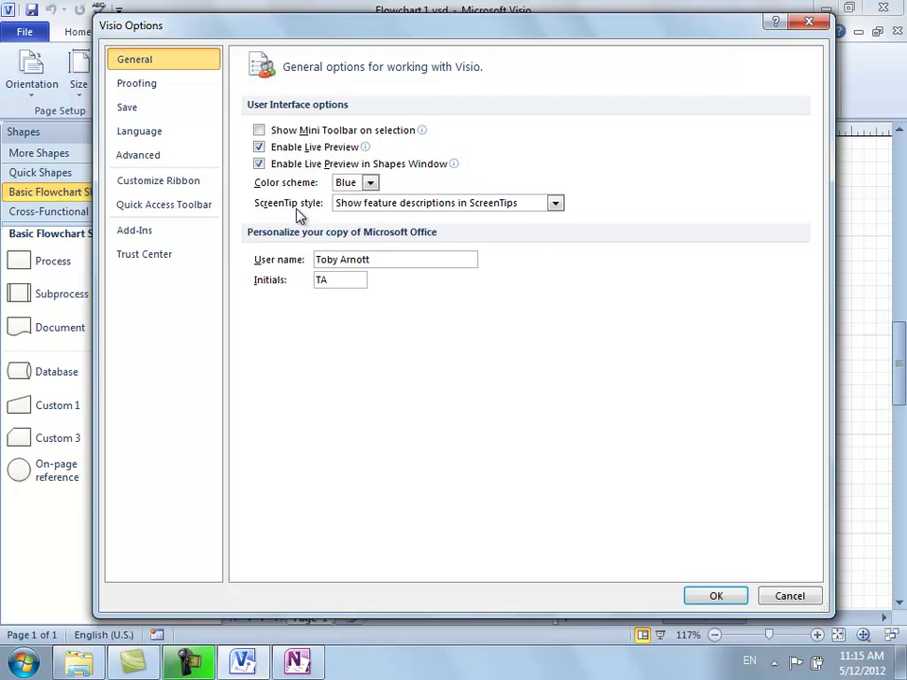
click(556, 204)
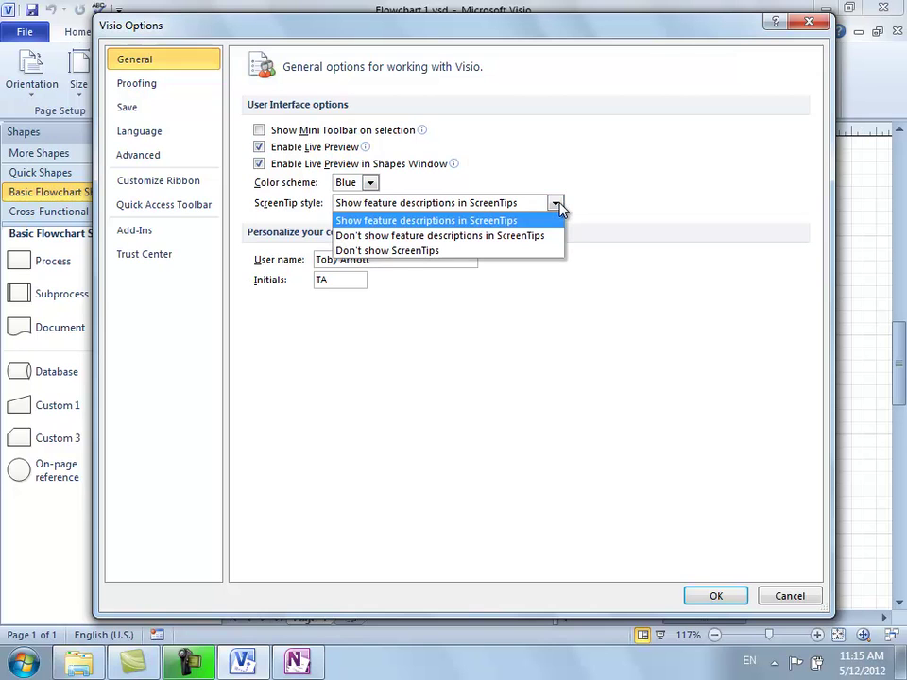
click(448, 223)
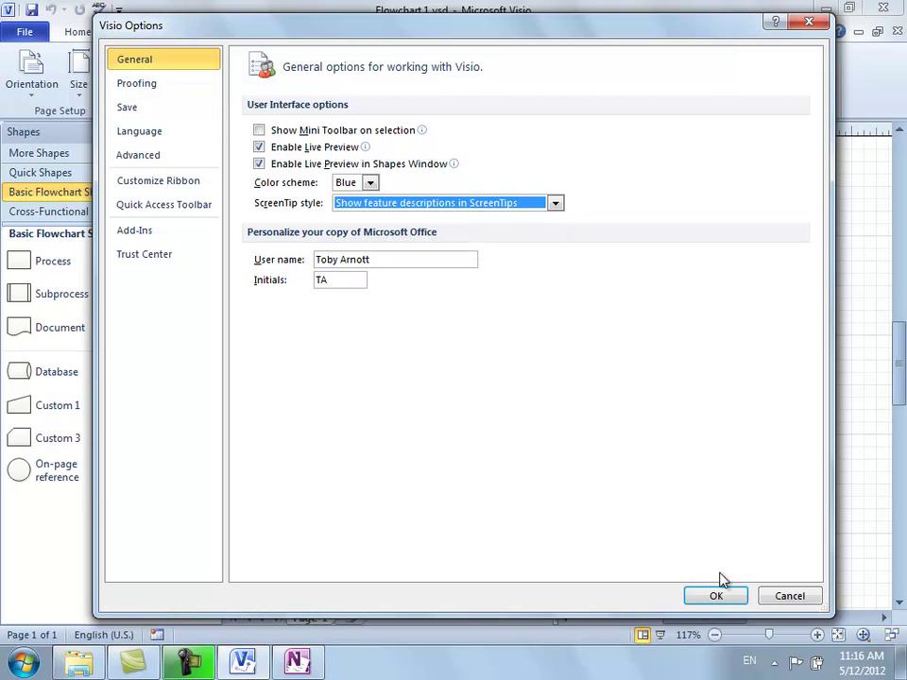
click(787, 596)
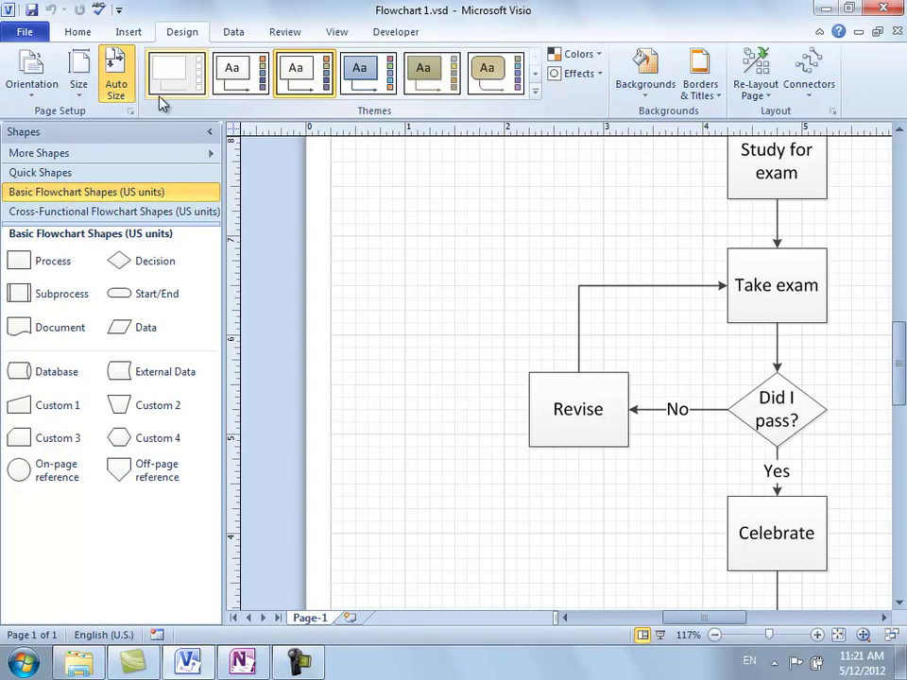
Step: Browse all available themes for the exam flowchart and try the red striped built-in one
click(536, 97)
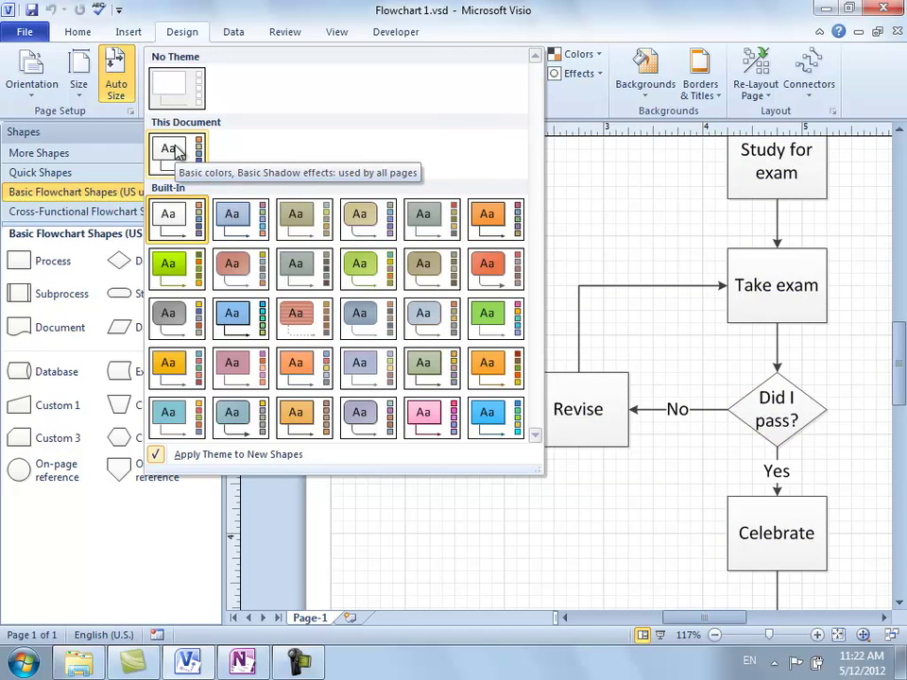
click(300, 318)
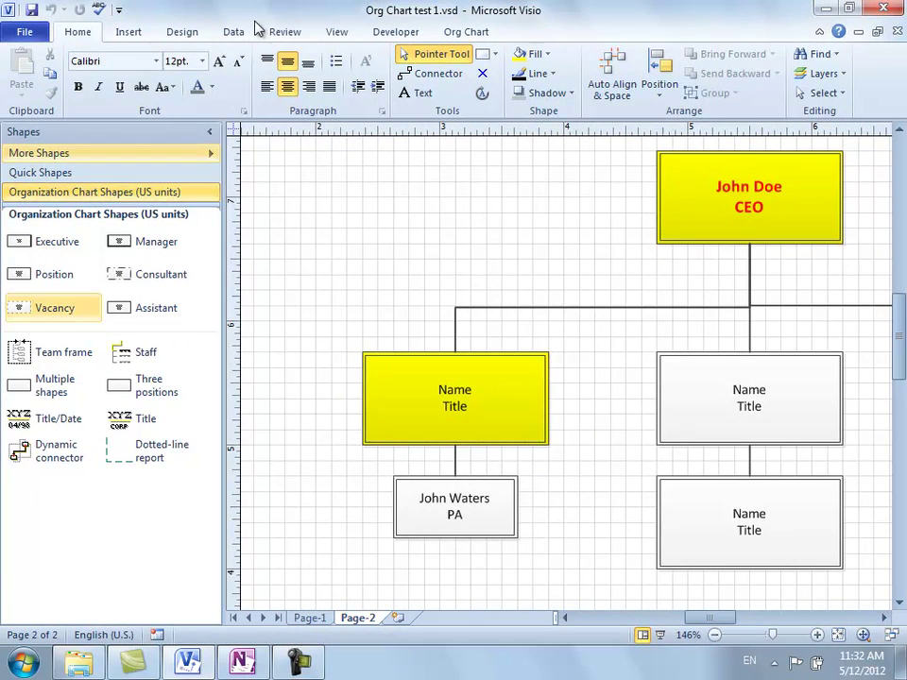
Step: Remove the theme from the organization chart and reapply the document's Basic colors, Basic Shadow effects theme
click(170, 37)
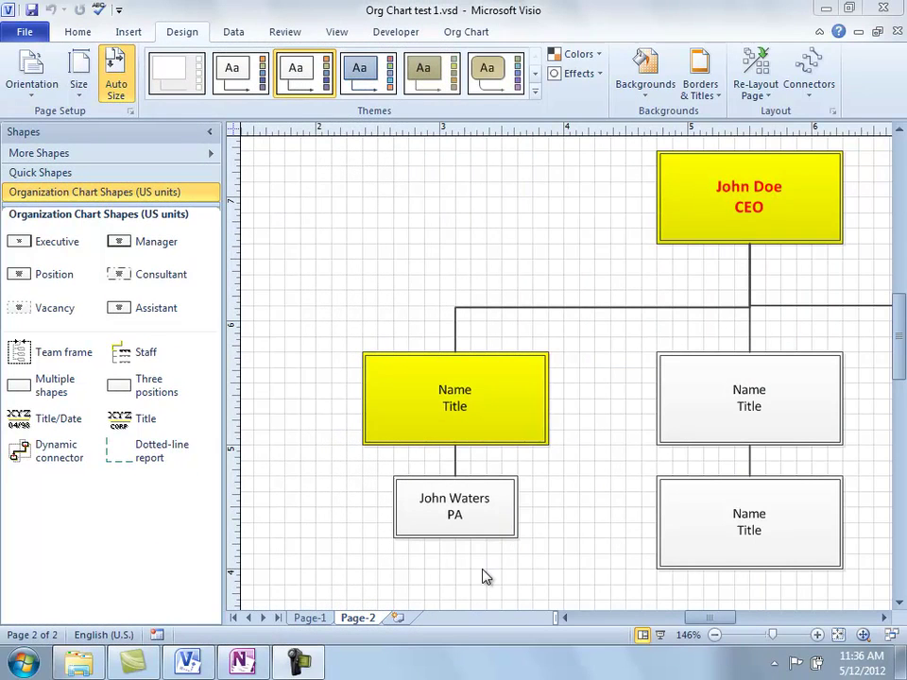
click(535, 93)
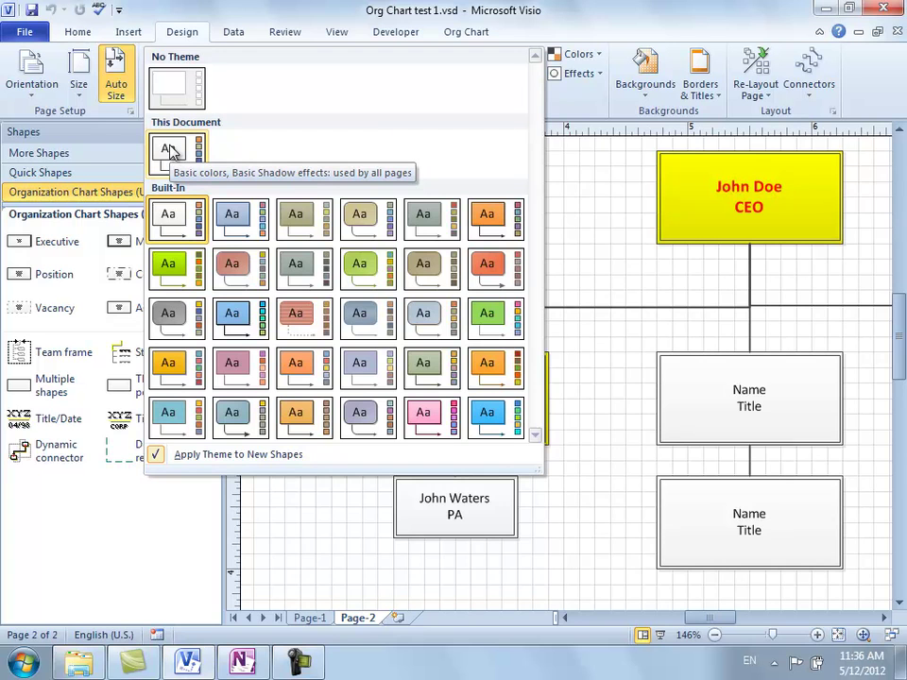
click(176, 83)
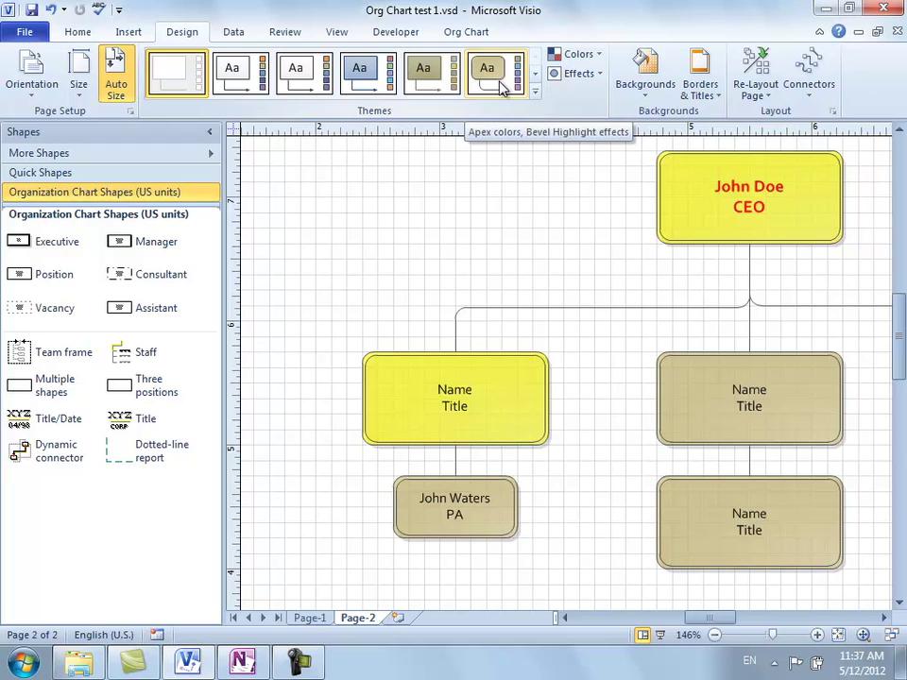
click(535, 91)
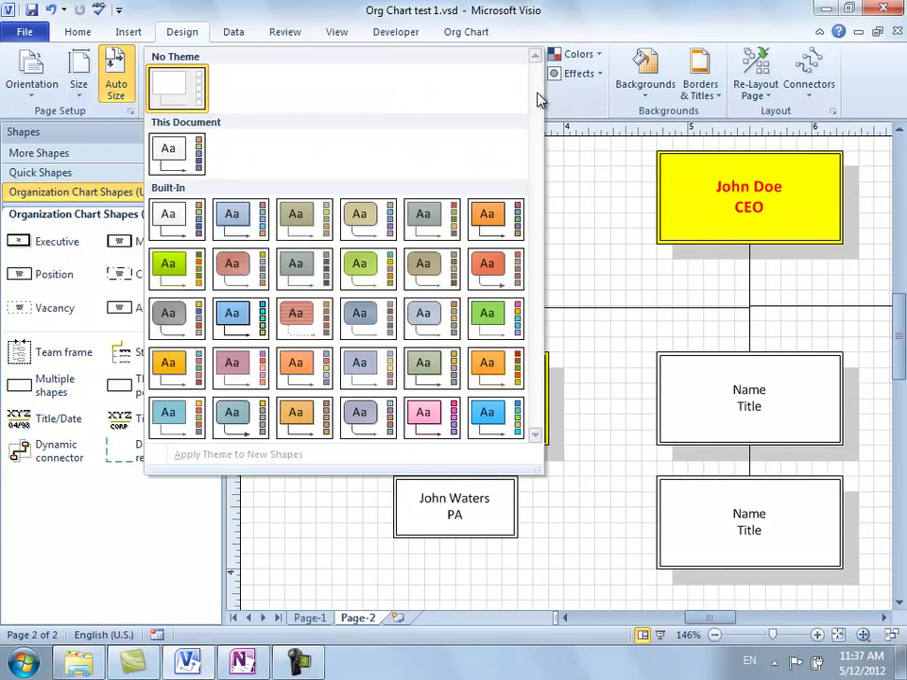
click(175, 154)
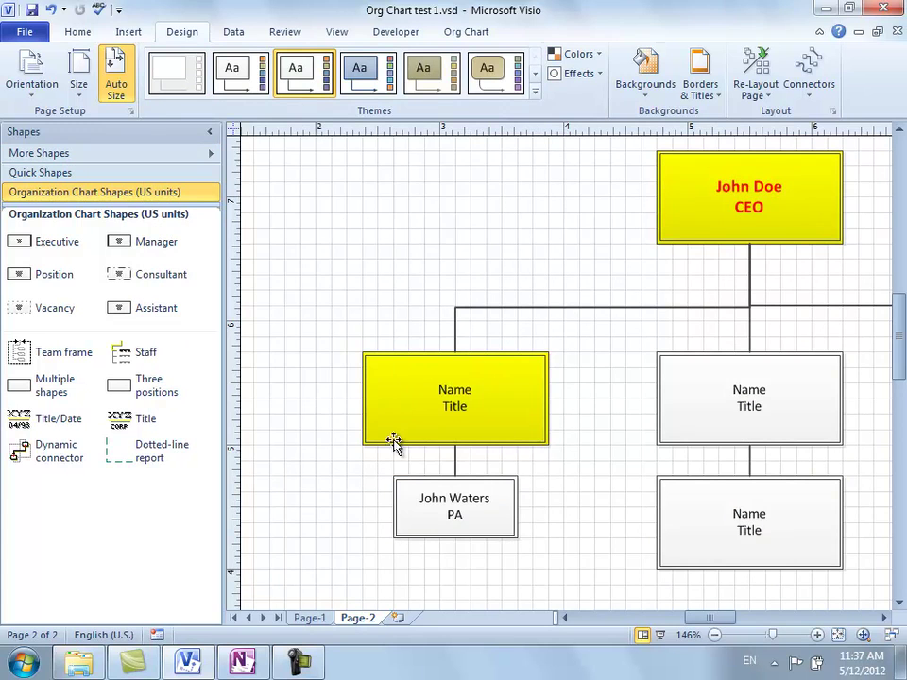
Step: Fill the yellow Name/Title box above the PA box with a light orange theme color
right_click(526, 369)
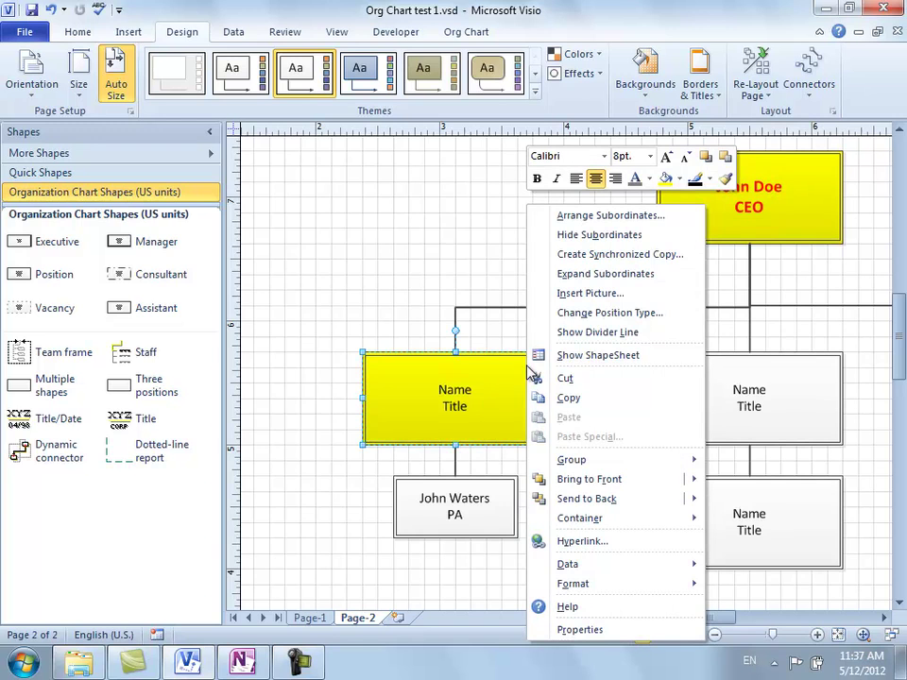
click(680, 179)
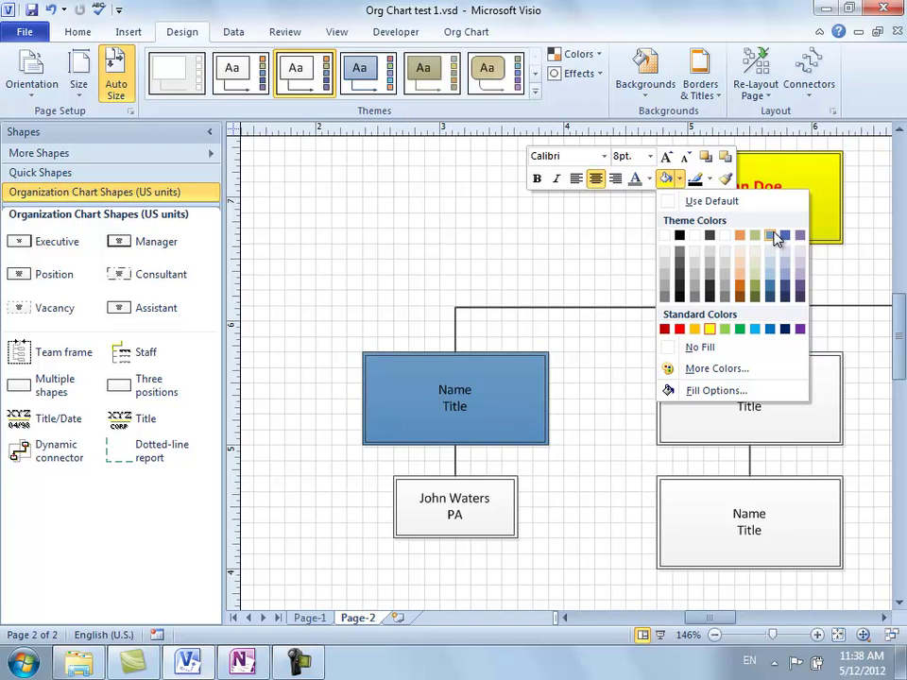
click(743, 270)
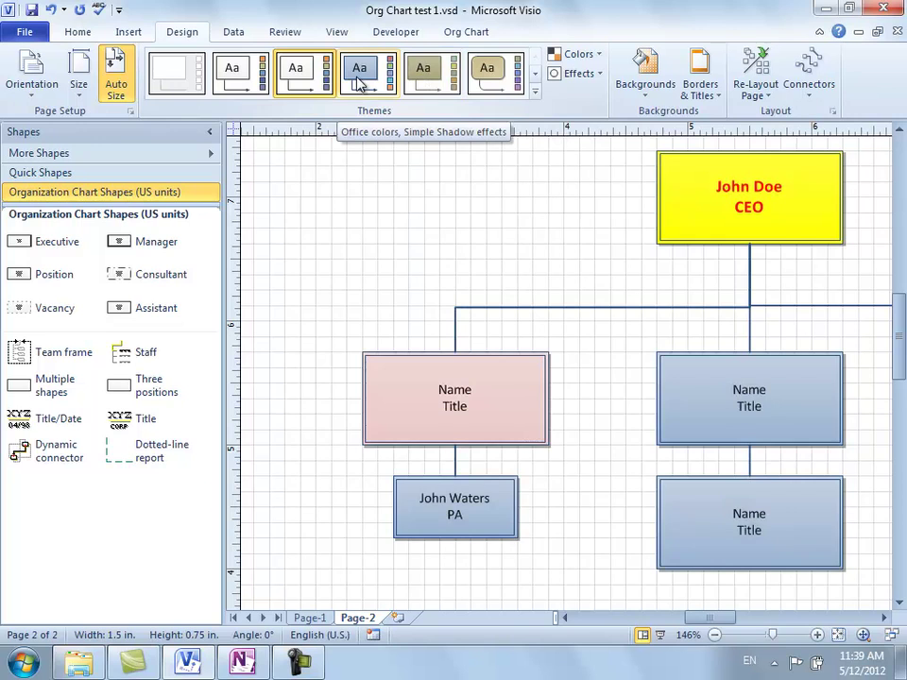
Step: Inspect the fill color choices for the middle Name/Title box directly under the CEO
click(790, 363)
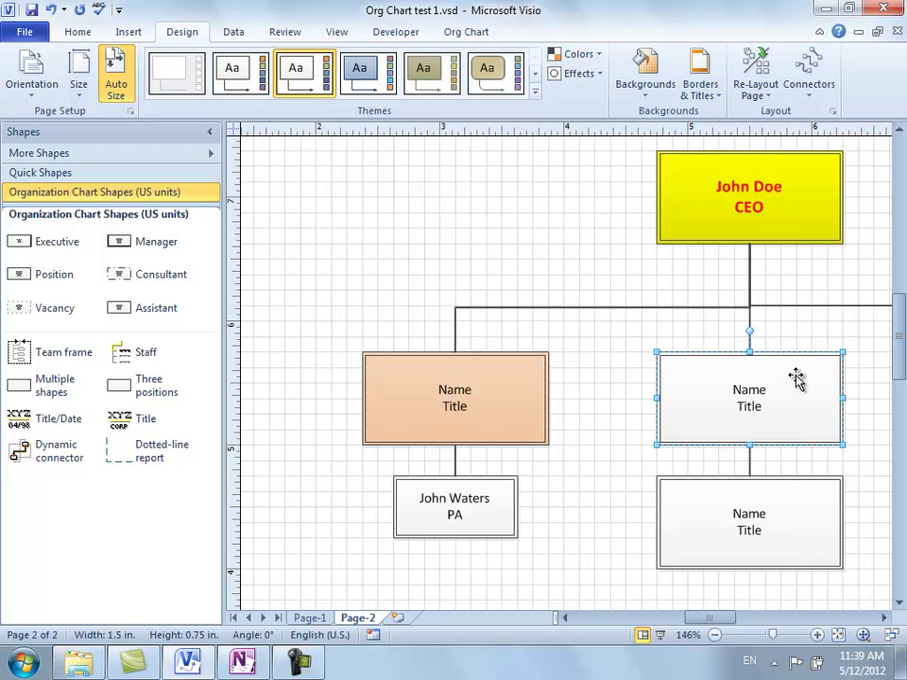
right_click(796, 376)
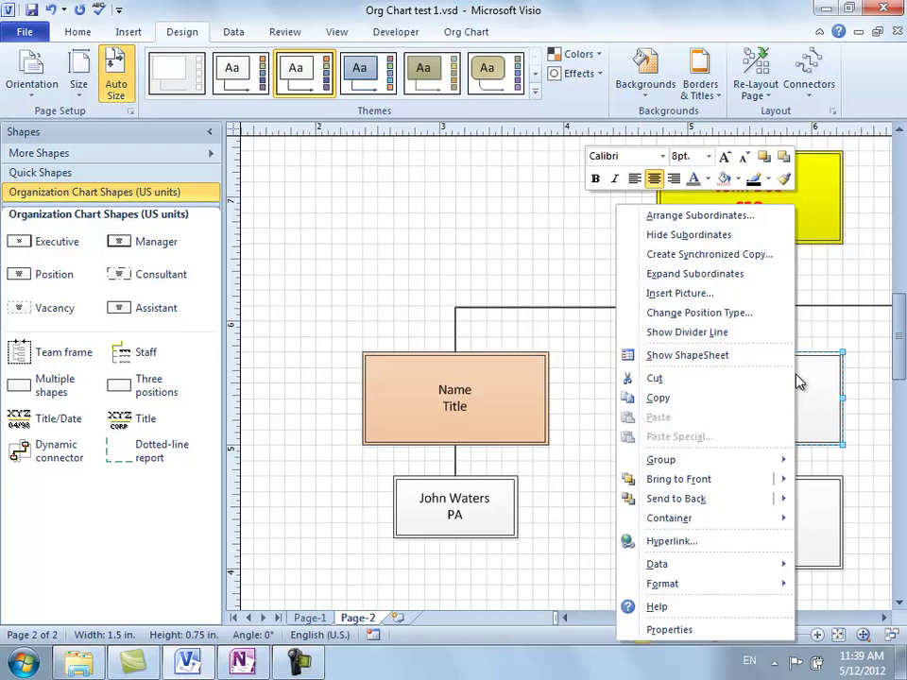
click(741, 180)
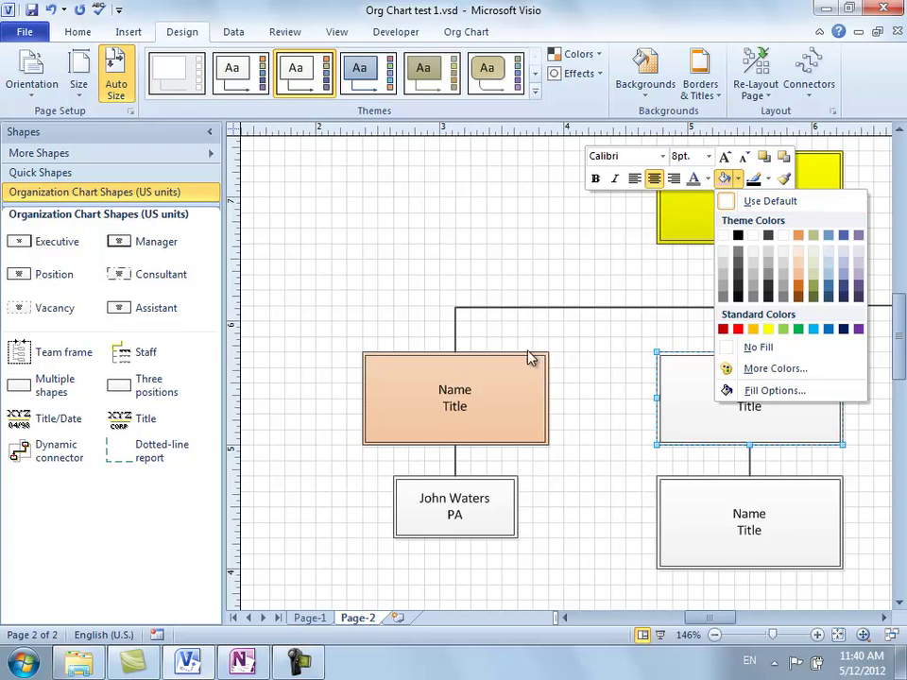
click(500, 368)
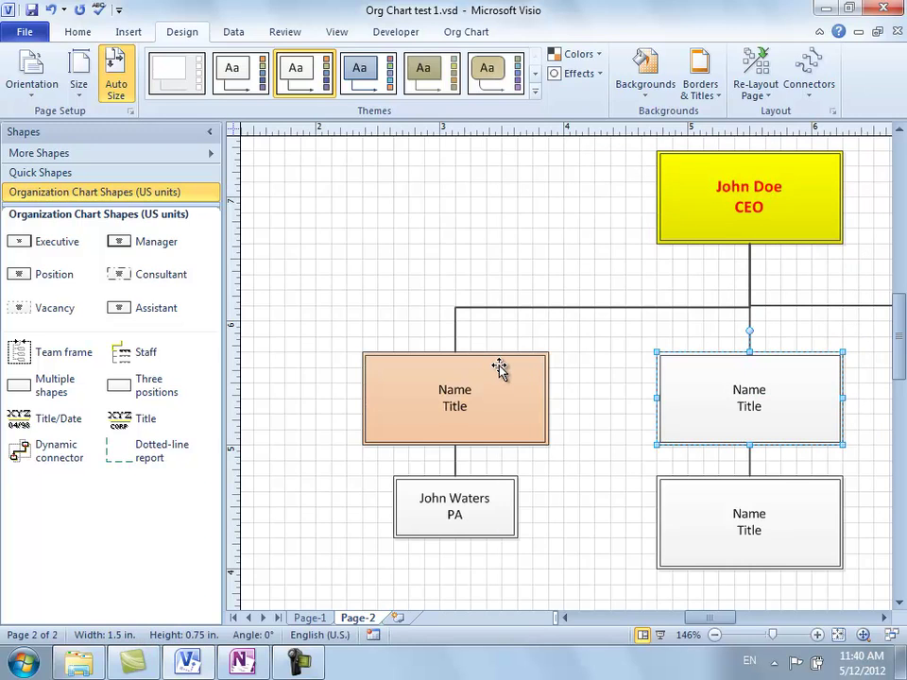
Step: Reset the orange Name/Title box to the default fill
right_click(500, 368)
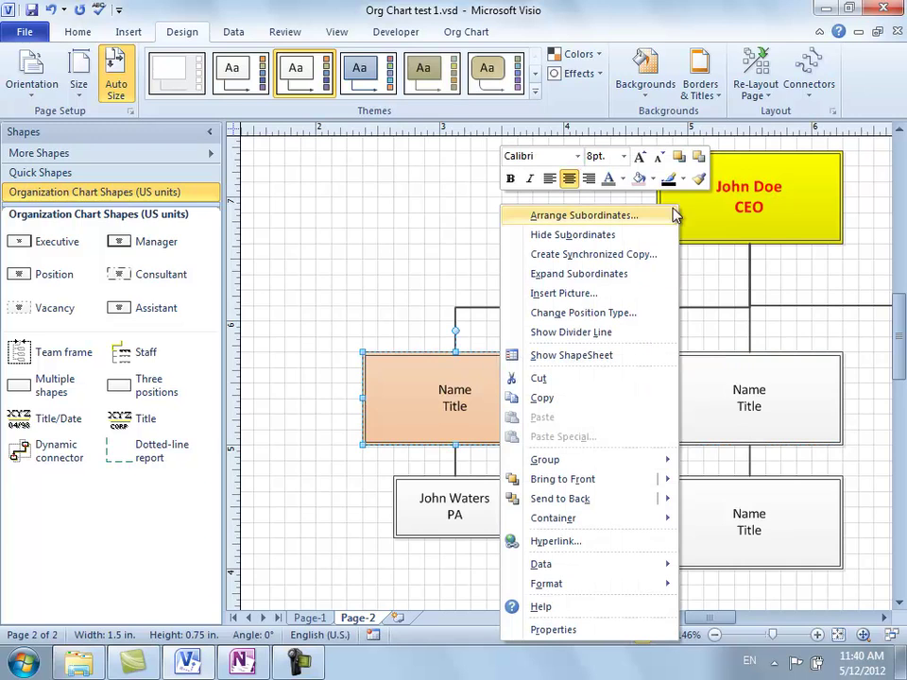
click(652, 180)
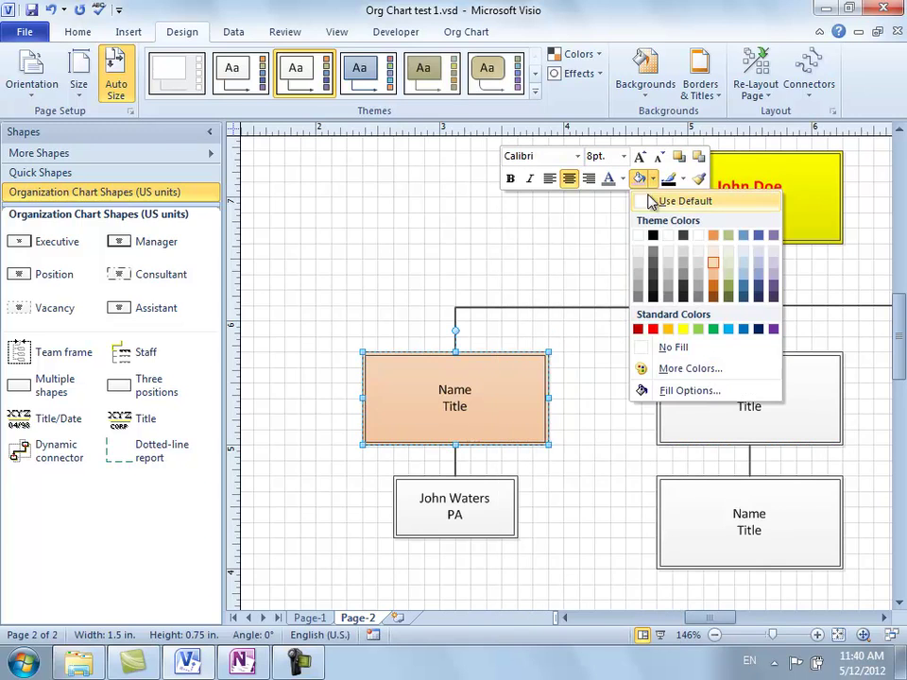
click(655, 201)
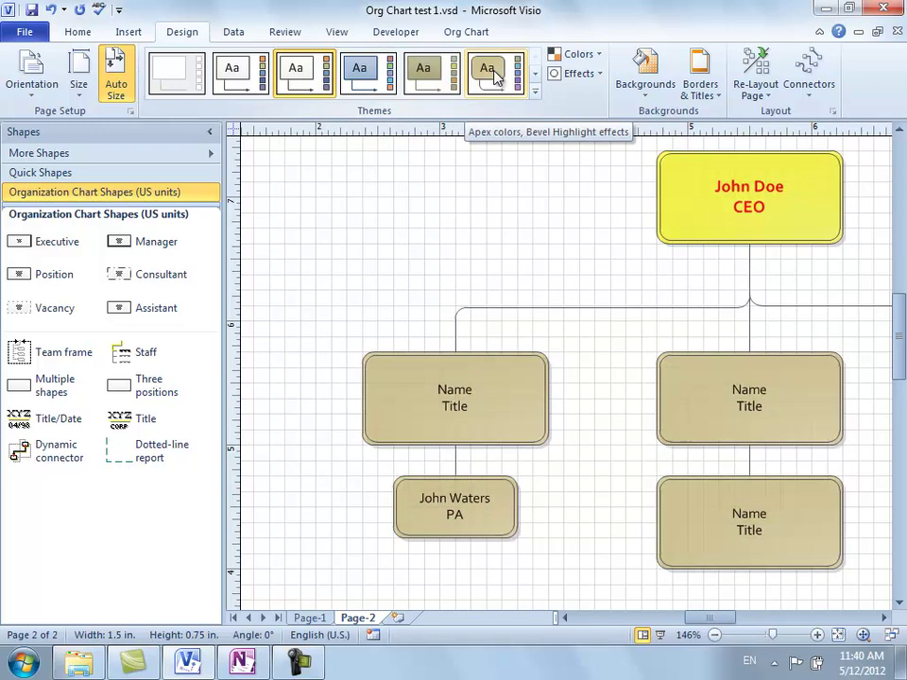
Step: Fill the Name/Title box under the CEO gray, the one below it near-black, the PA box pale green, and the box above the PA blue
right_click(801, 388)
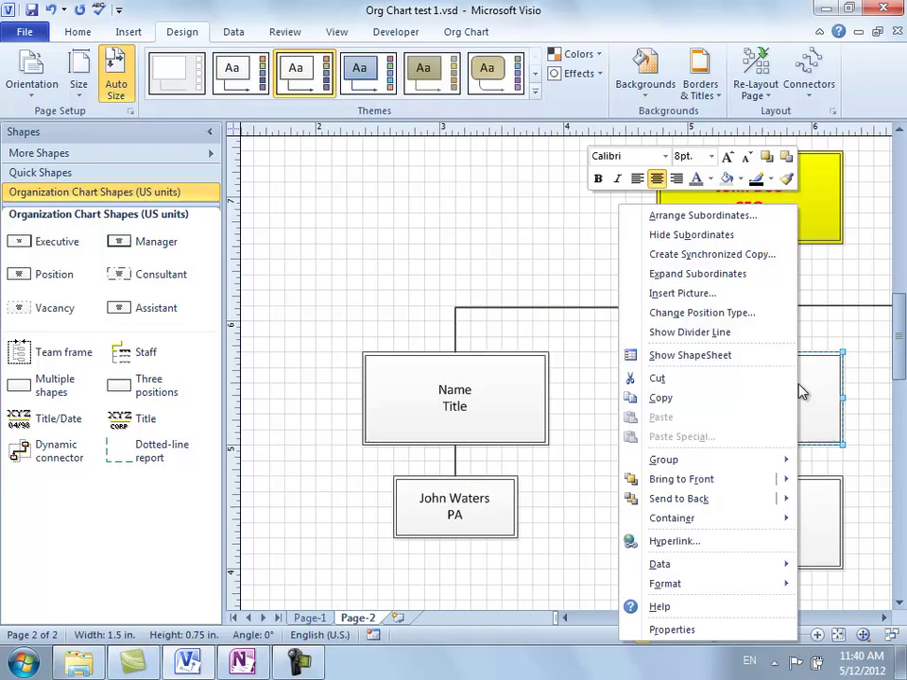
click(741, 178)
click(783, 268)
right_click(793, 531)
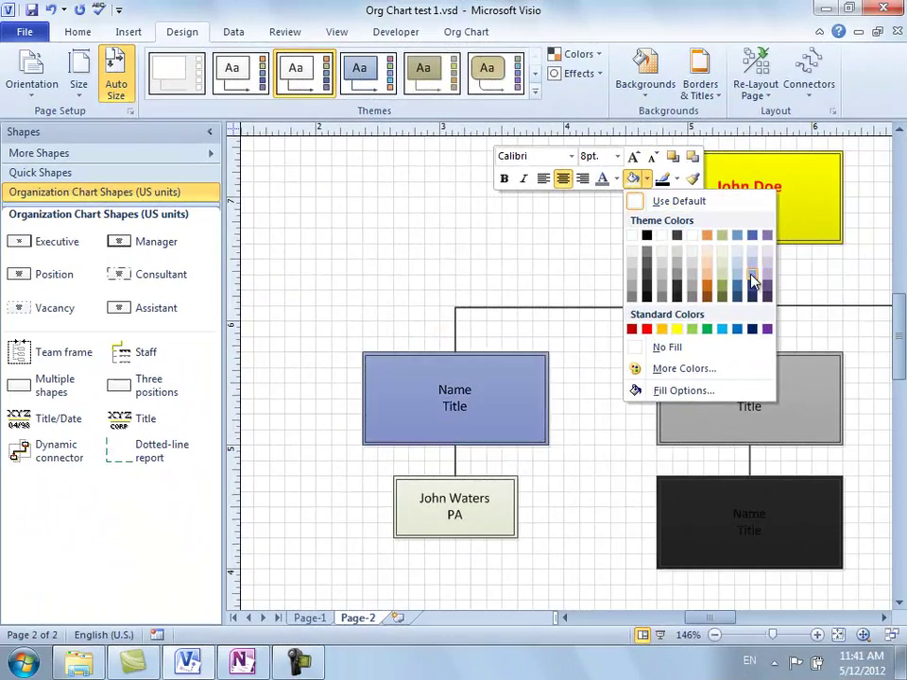
click(753, 281)
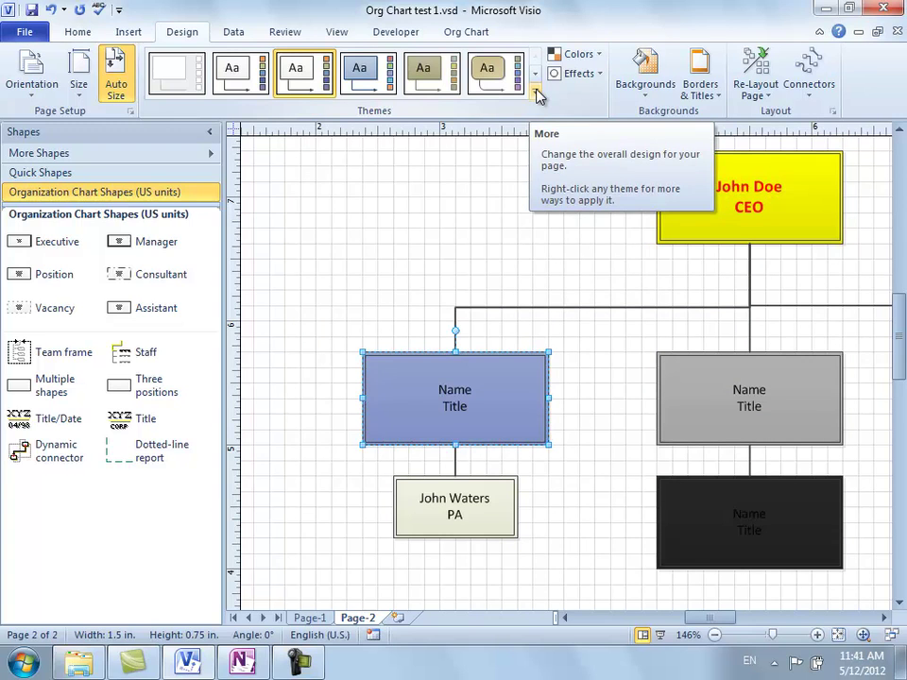
Step: Preview the built-in themes on the recolored organization chart without applying one
click(536, 96)
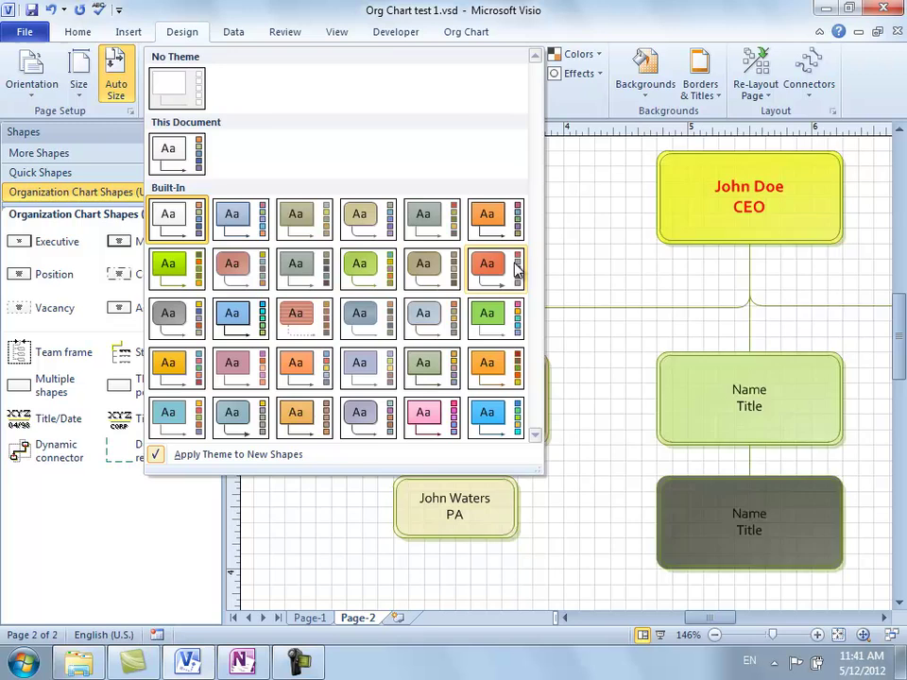
click(585, 265)
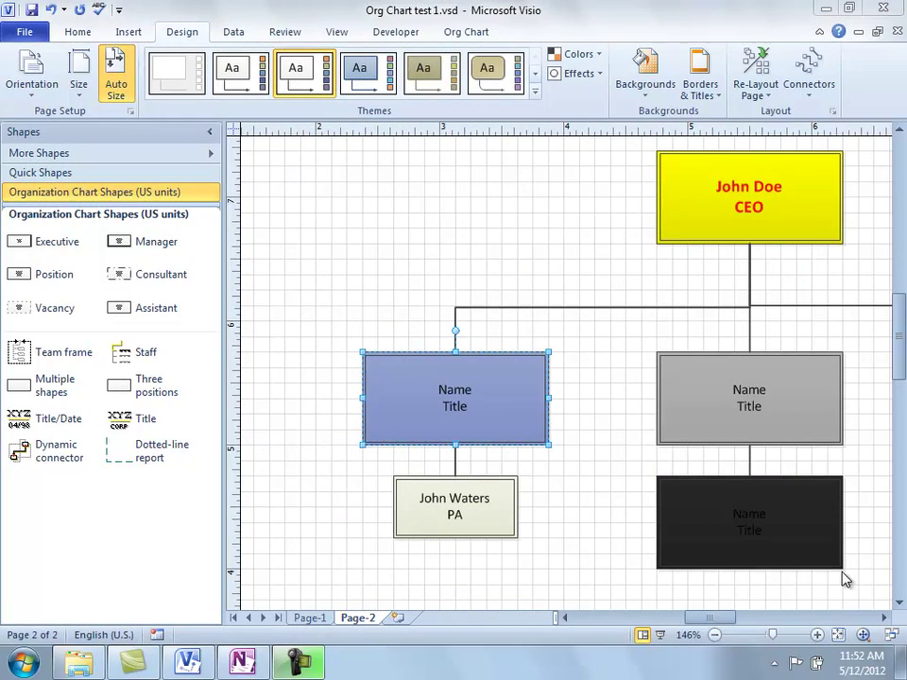
Step: Zoom out to 73% to fit all the organization chart's boxes in view
click(715, 636)
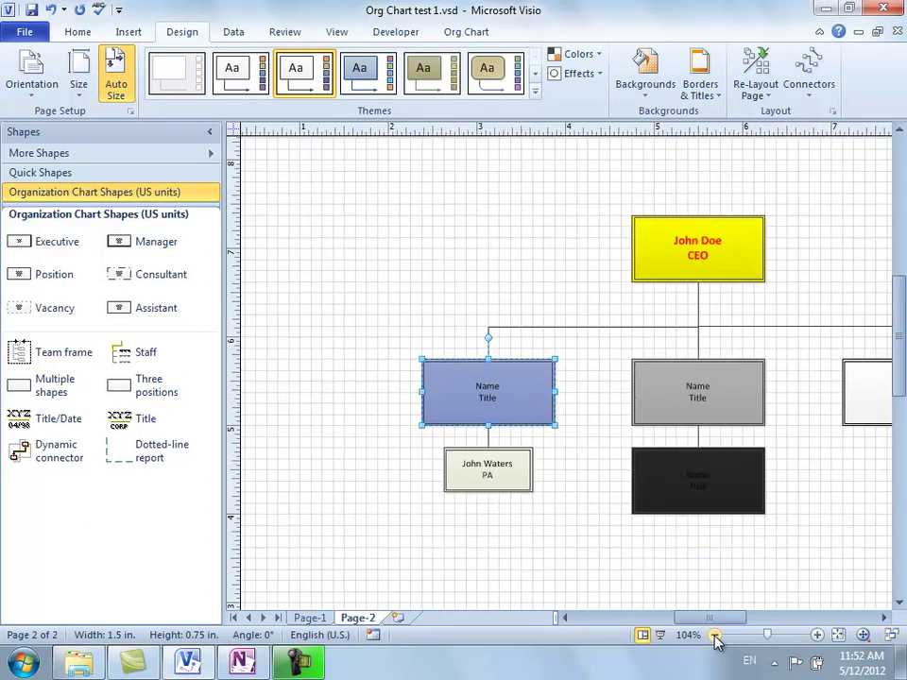
click(715, 636)
click(716, 636)
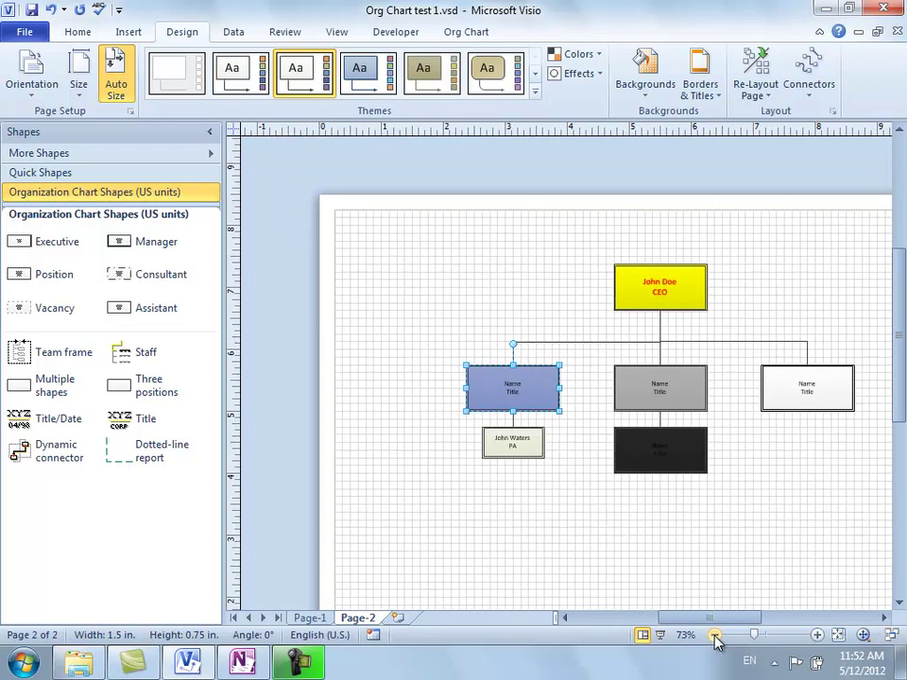